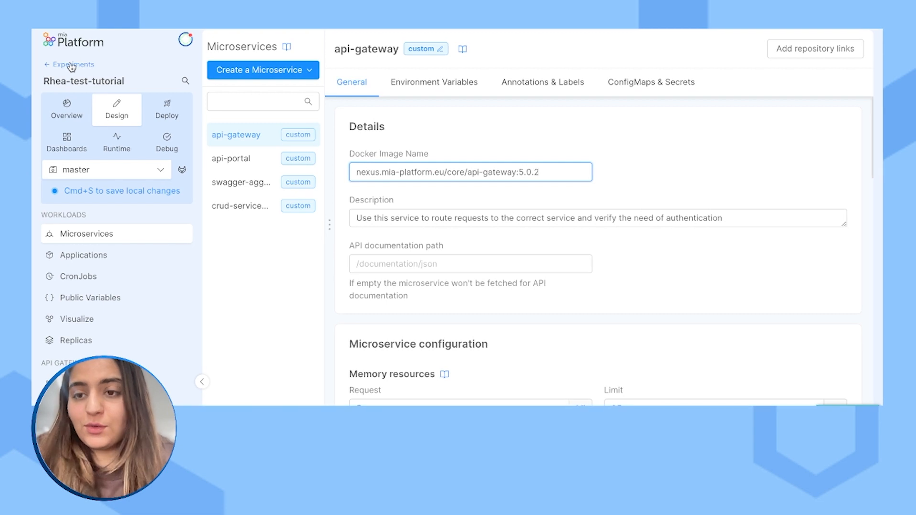
- Create a new MongoDB CRUD named employee2 with the internal endpoint /employee2
scroll(125, 281, "down", 5)
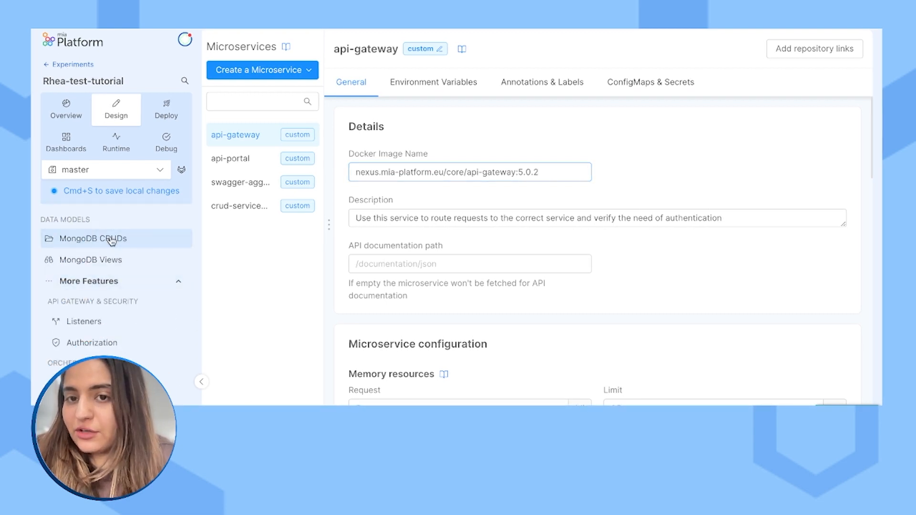
left_click(113, 239)
left_click(255, 71)
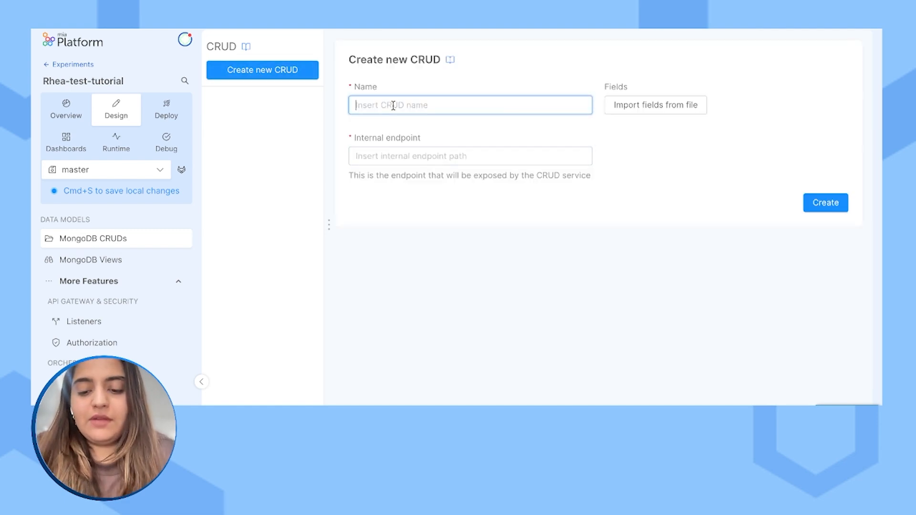
type("employee2")
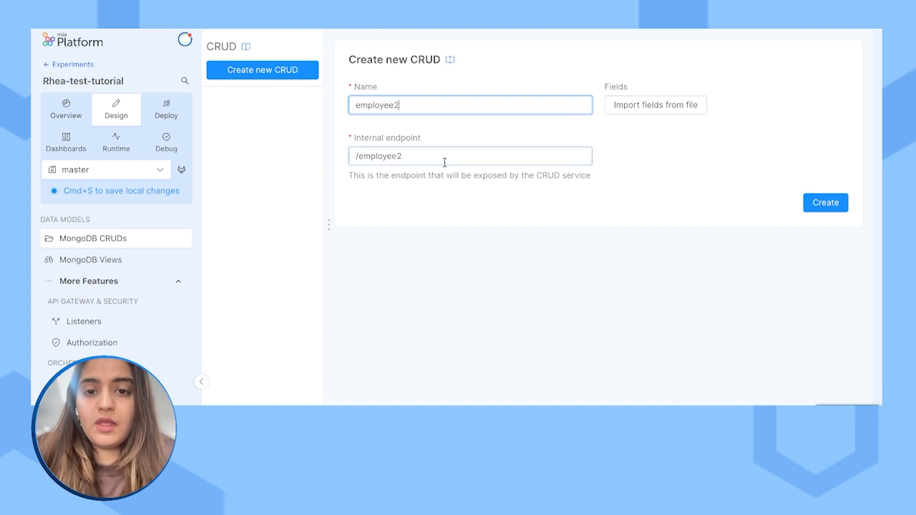
left_click(820, 204)
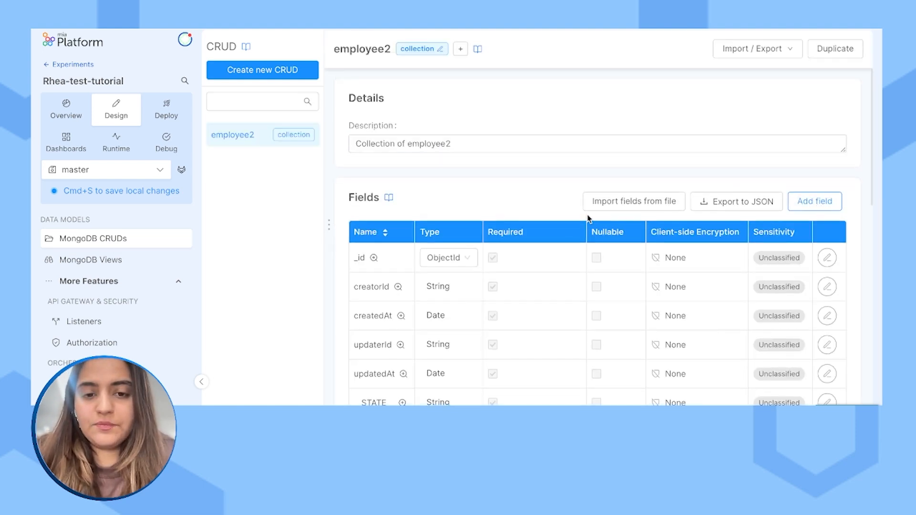
- Add a field called name of type String to the employee2 collection
scroll(588, 216, "down", 1)
scroll(588, 218, "down", 1)
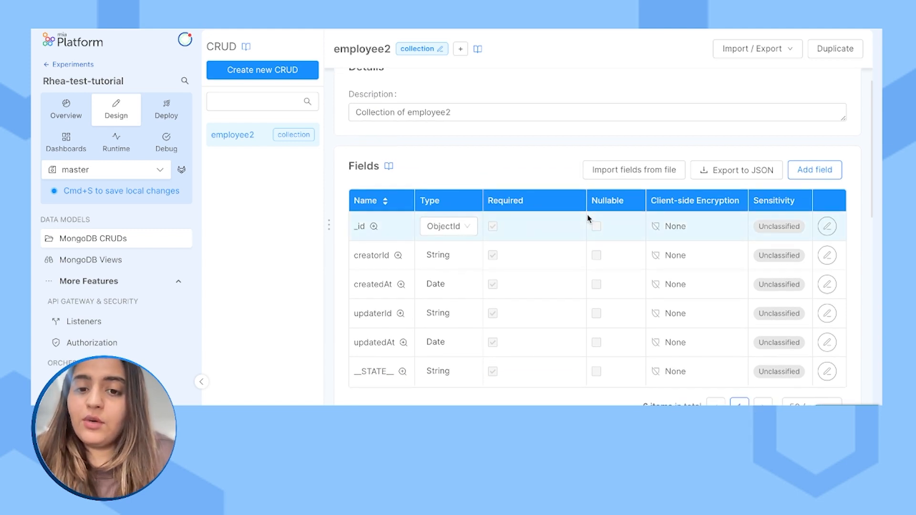
scroll(588, 218, "down", 3)
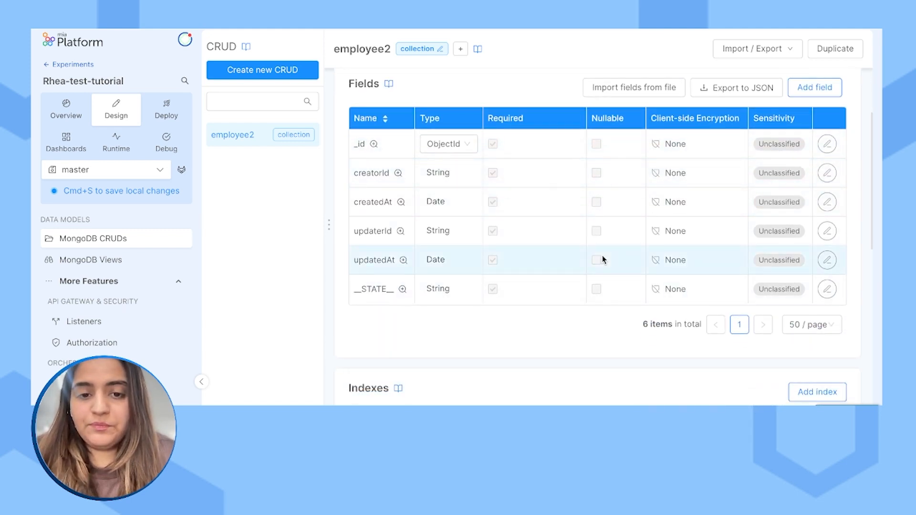
scroll(603, 260, "up", 3)
left_click(810, 176)
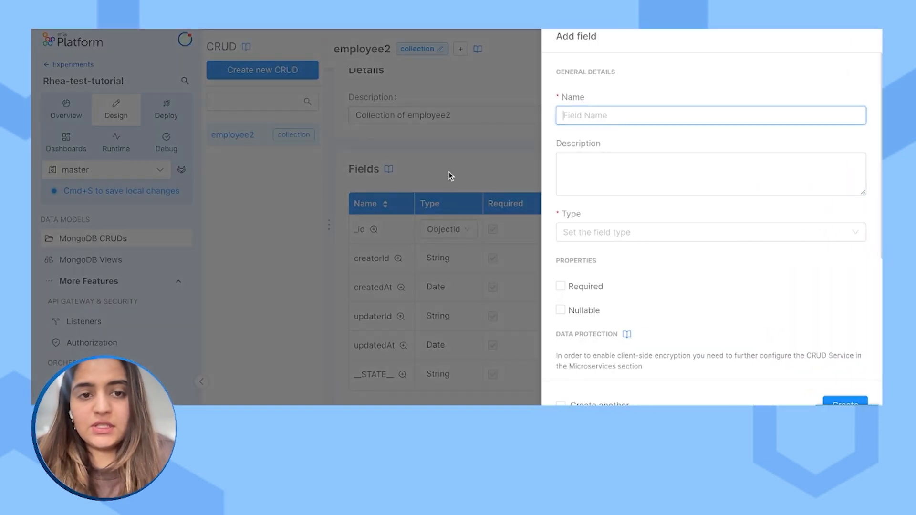
type("name")
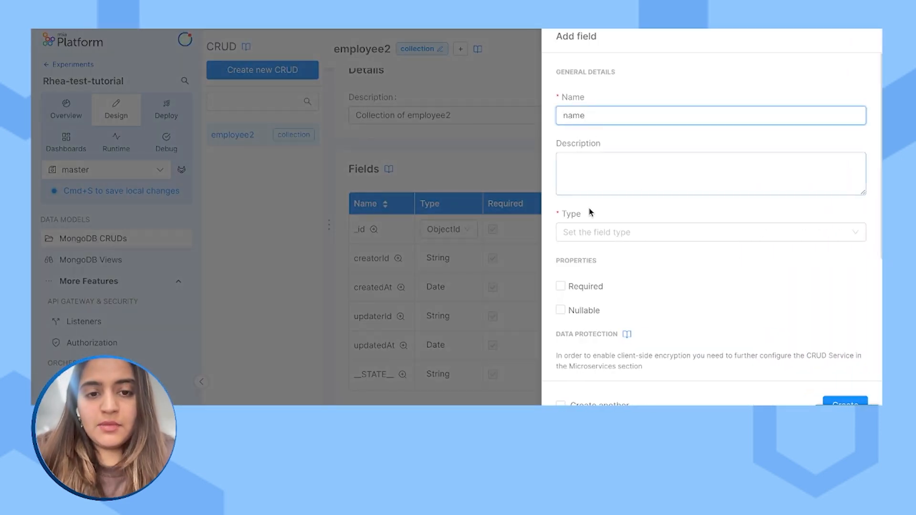
left_click(589, 232)
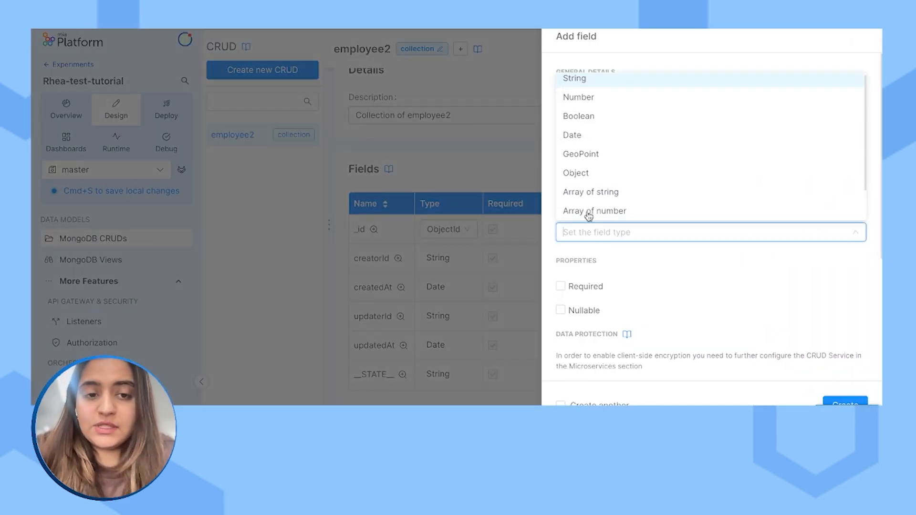
left_click(587, 85)
left_click(835, 398)
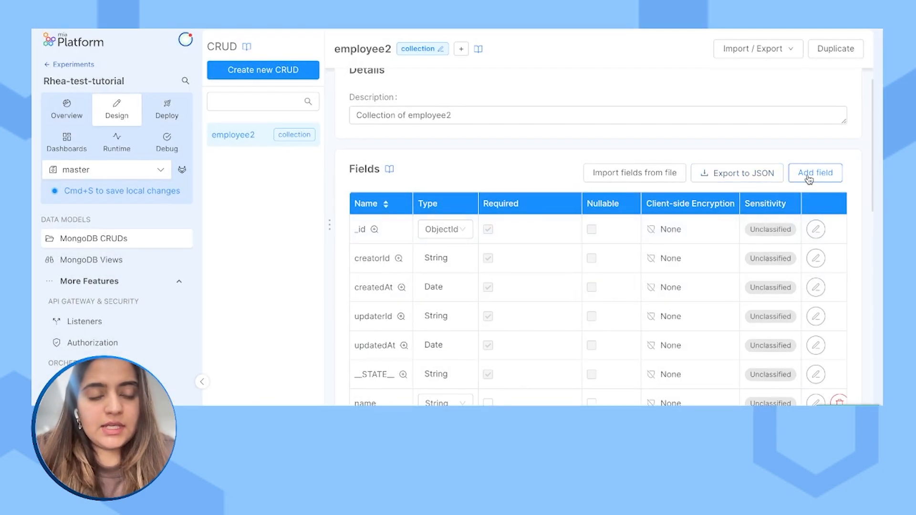
- Add a field called surname of type String to the employee2 collection
left_click(809, 179)
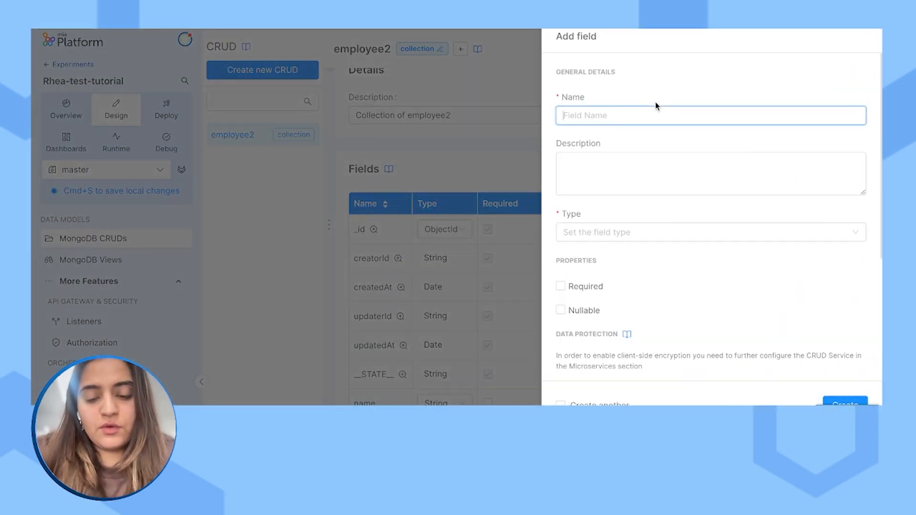
type("surname")
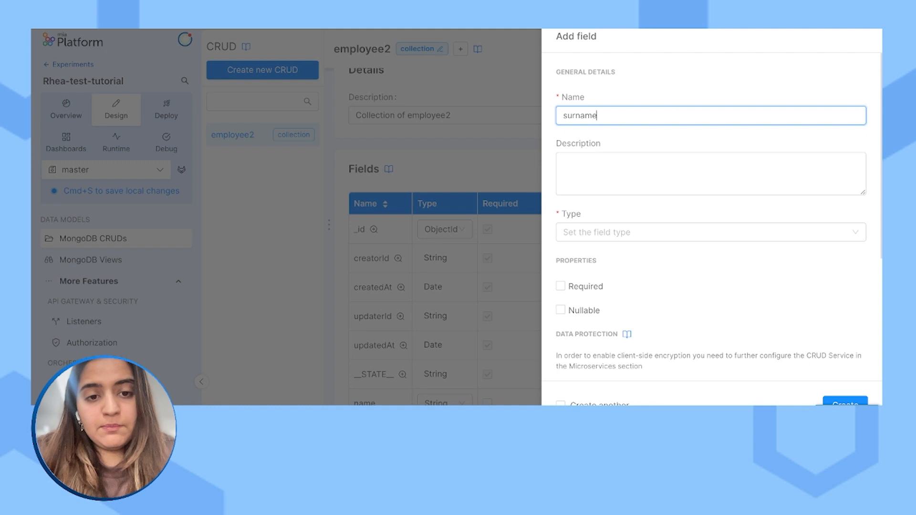
left_click(581, 233)
left_click(577, 82)
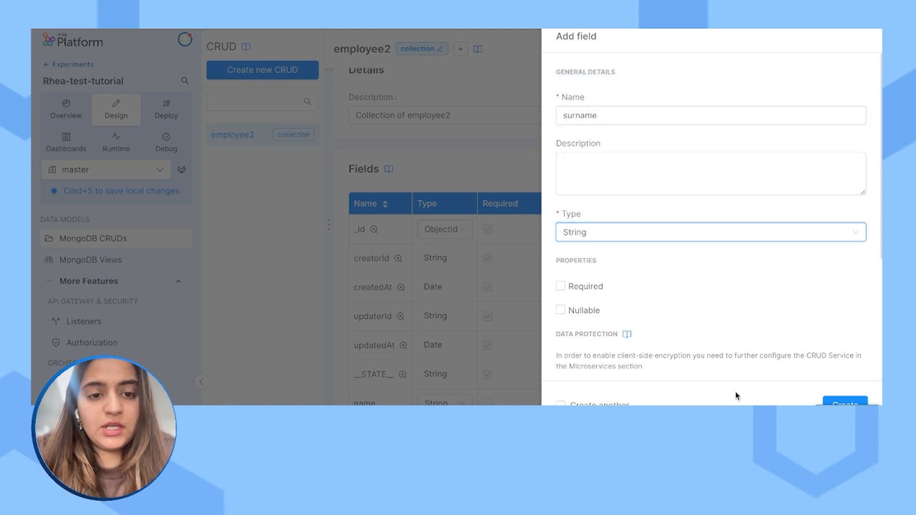
left_click(845, 404)
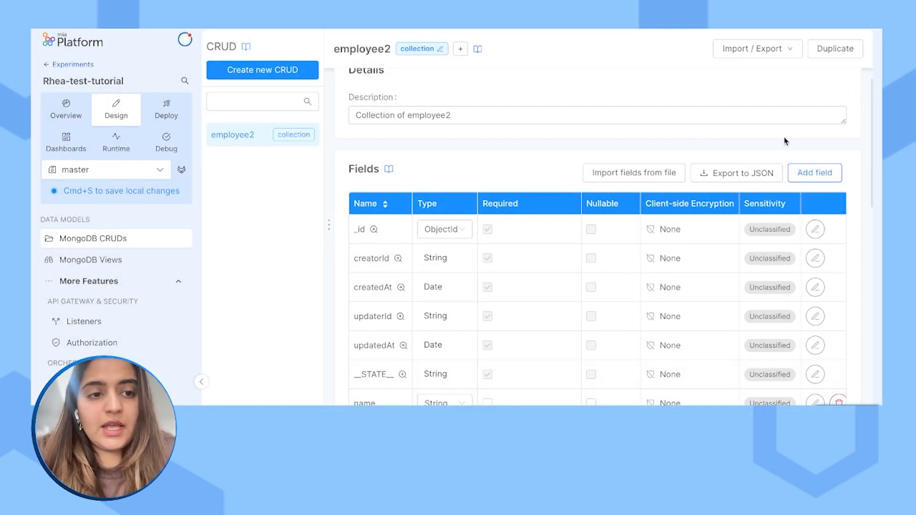
- Add a field called email_id of type String to the employee2 collection
left_click(815, 173)
type("email_id")
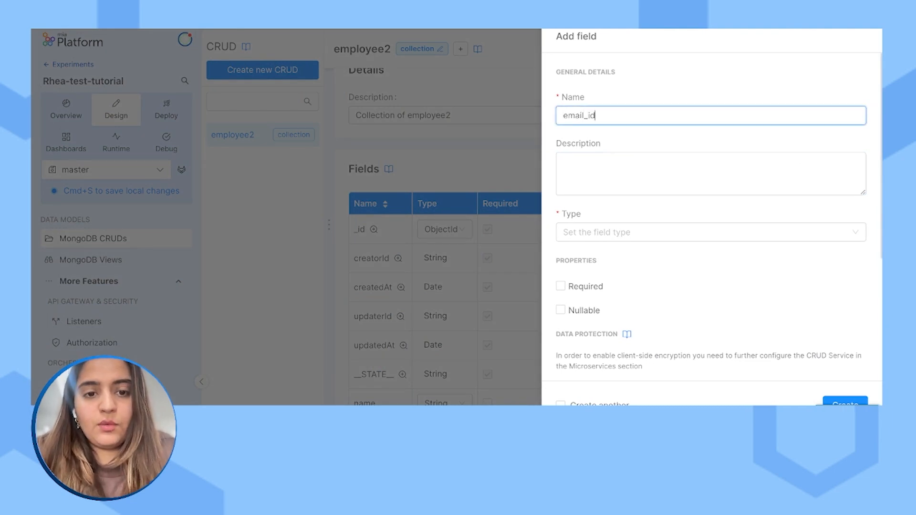
left_click(655, 232)
left_click(591, 81)
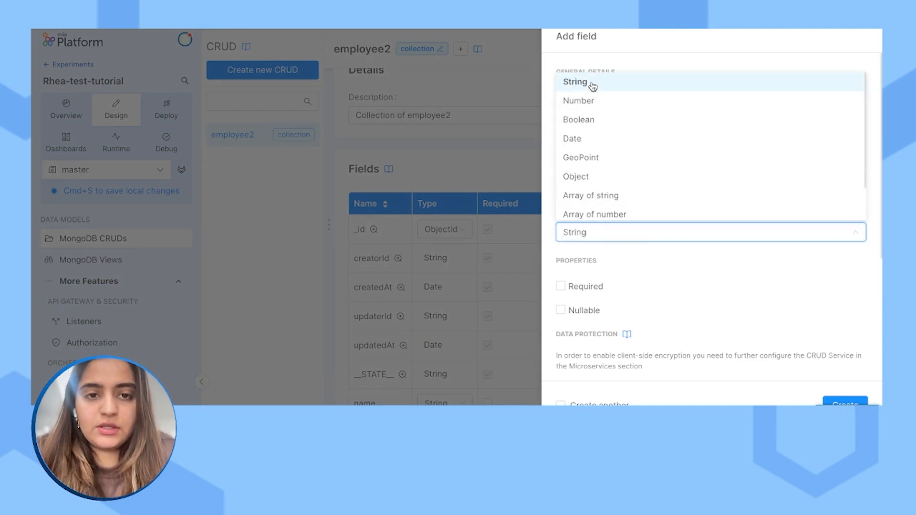
left_click(841, 401)
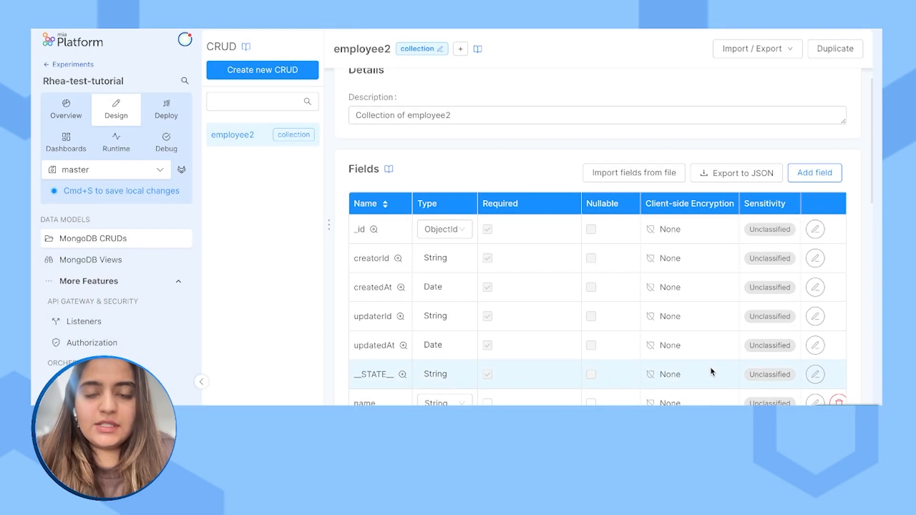
- Review the employee2 collection's field list and its indexes
scroll(711, 372, "down", 3)
scroll(711, 371, "down", 3)
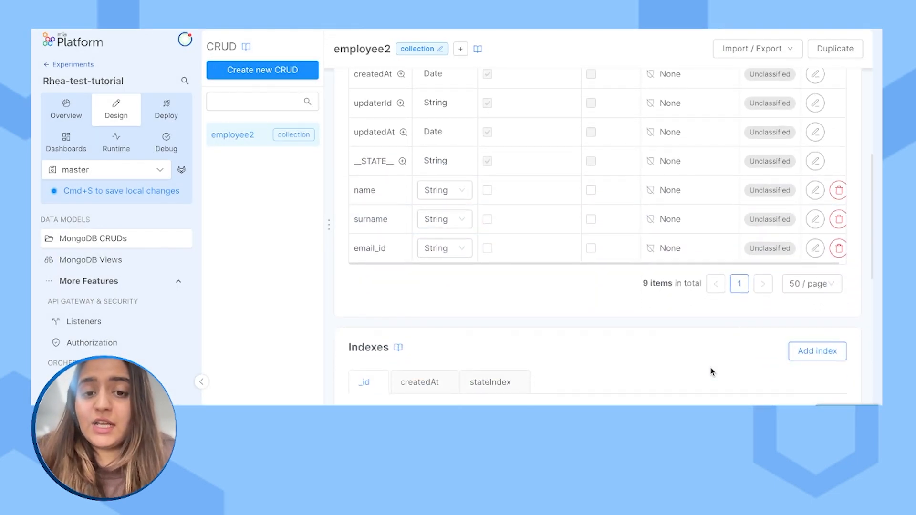
scroll(711, 372, "up", 2)
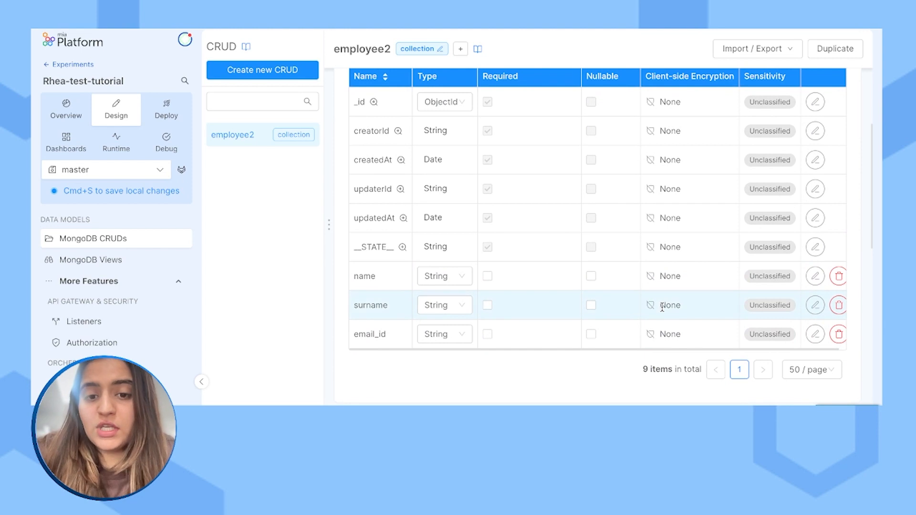
scroll(663, 308, "down", 1)
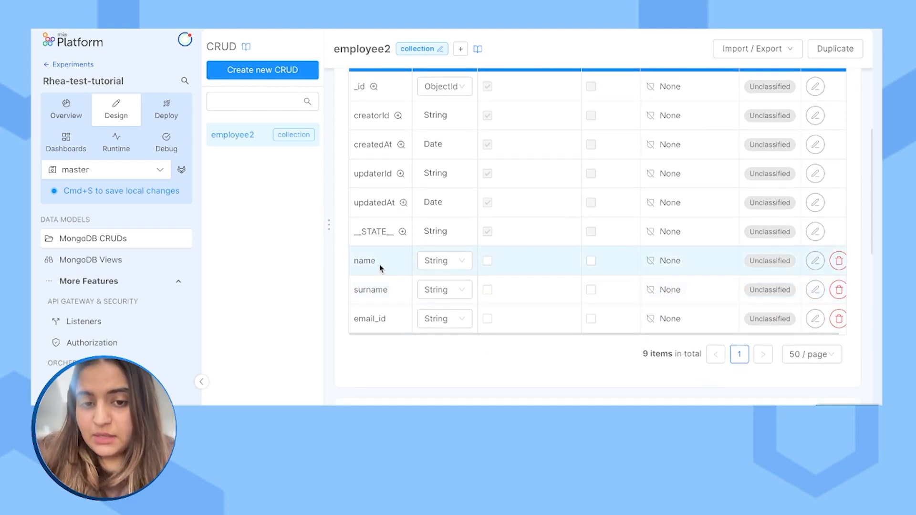
scroll(467, 288, "down", 10)
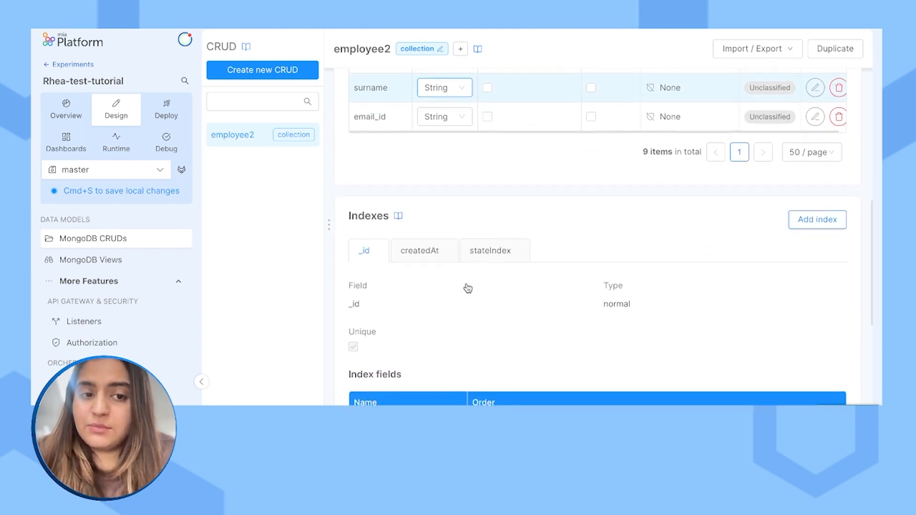
scroll(467, 287, "up", 12)
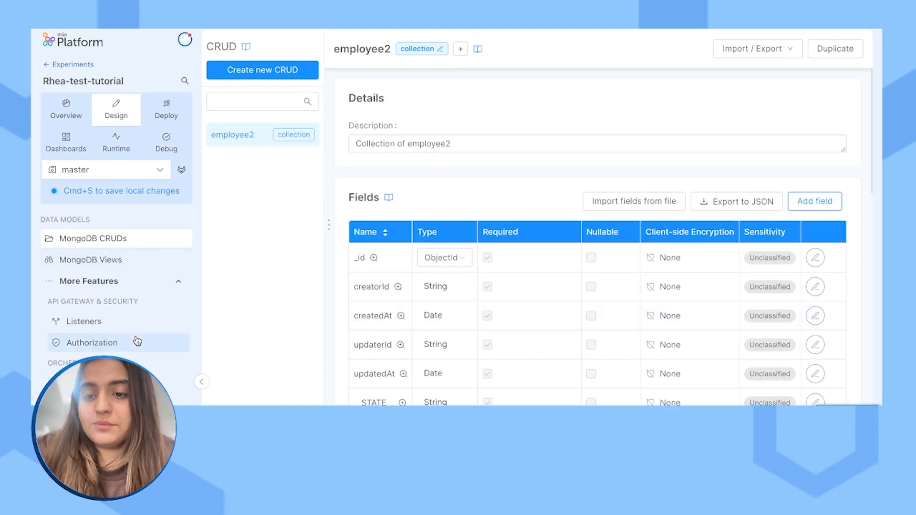
- Create a new endpoint with base path /employee2, type CRUD and CRUD base path /employee2
scroll(138, 335, "up", 1)
scroll(135, 286, "up", 4)
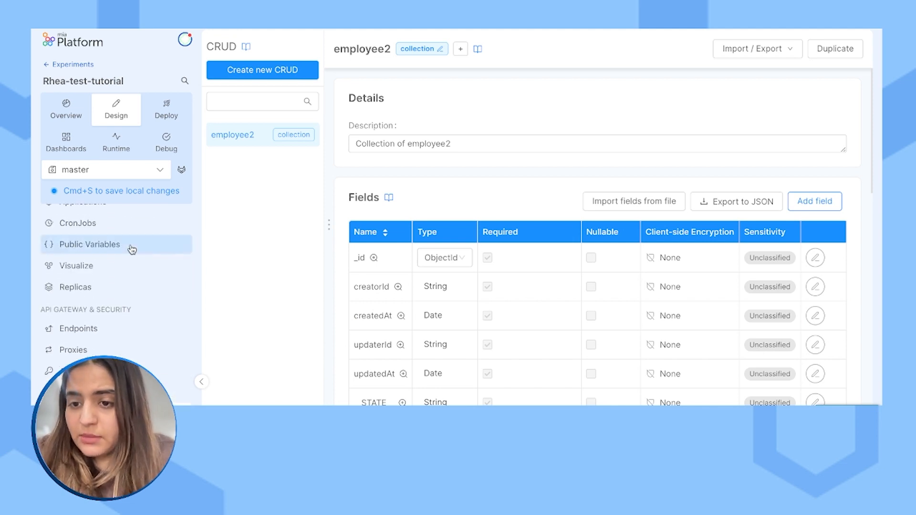
left_click(109, 328)
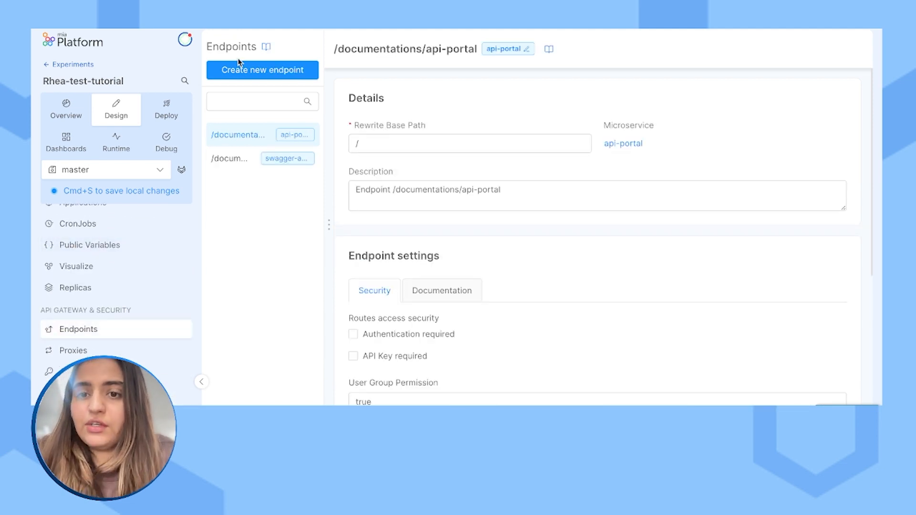
left_click(237, 70)
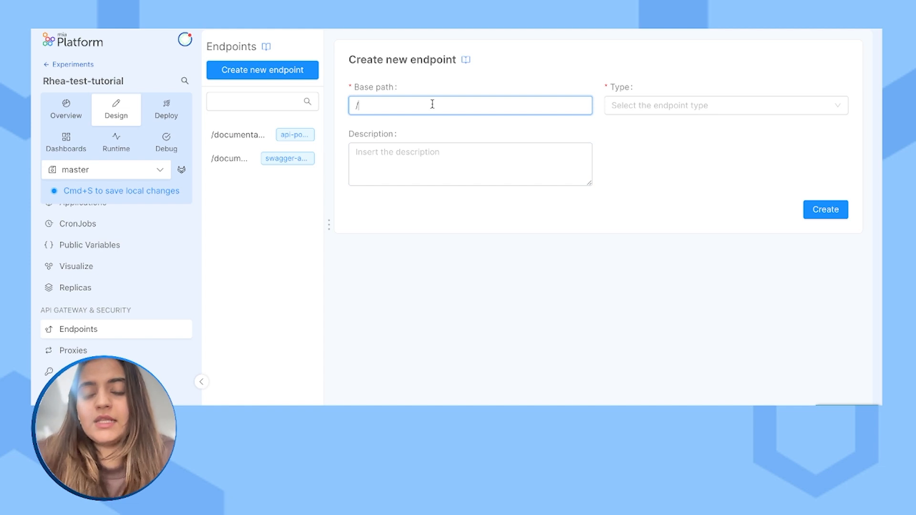
type("employee2")
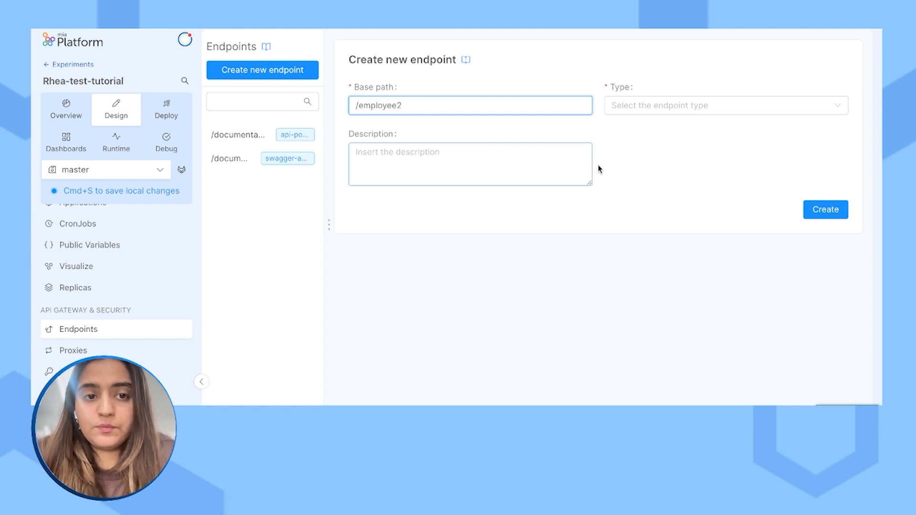
left_click(655, 105)
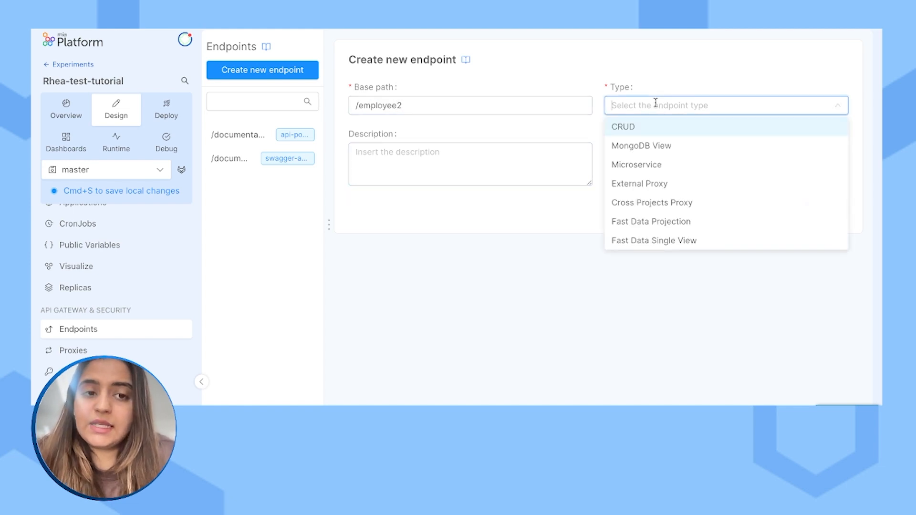
left_click(638, 127)
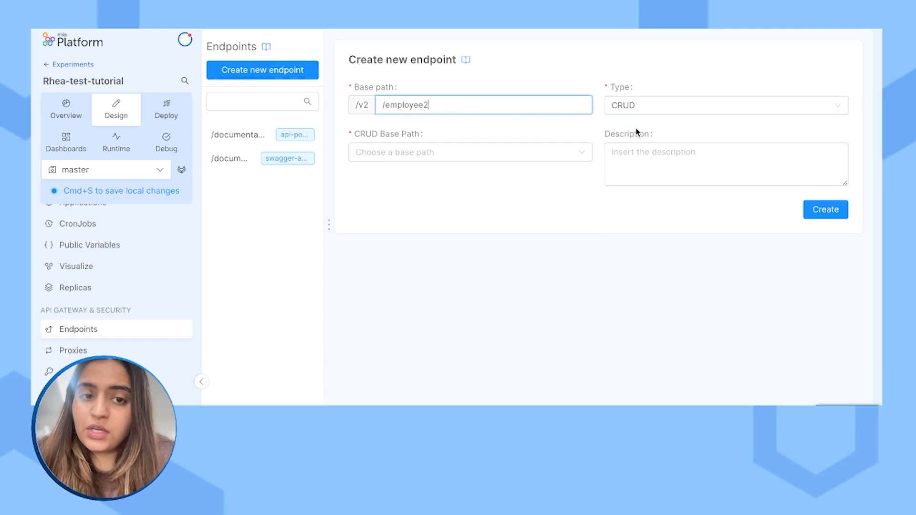
left_click(520, 151)
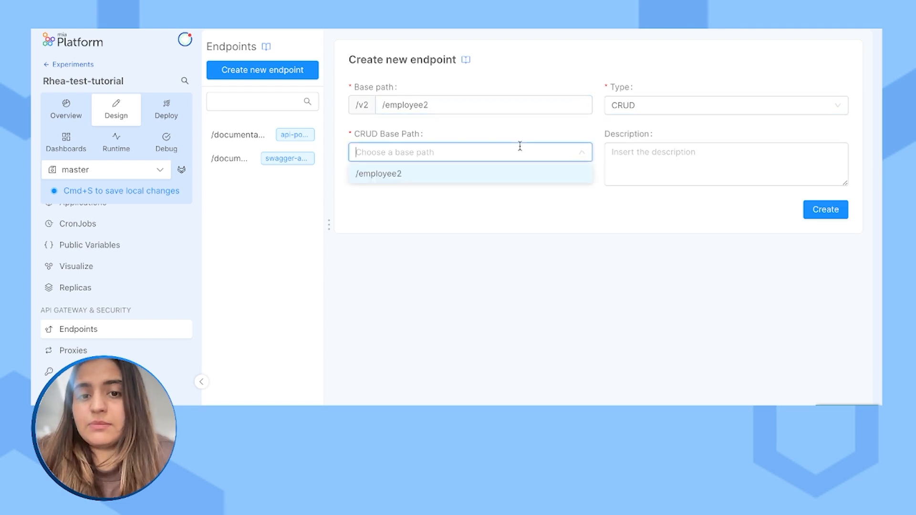
left_click(378, 175)
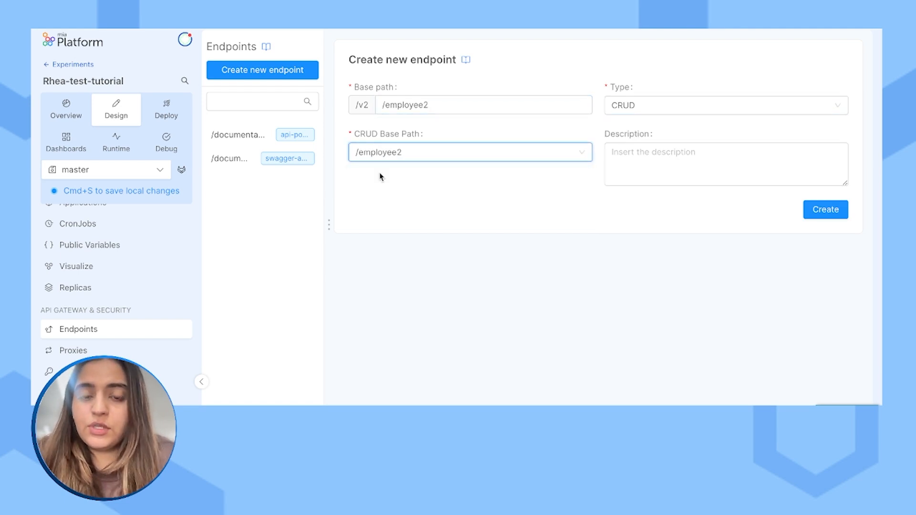
left_click(826, 210)
- Examine the new /employee2 endpoint's security settings, documentation settings and routes
scroll(607, 205, "down", 5)
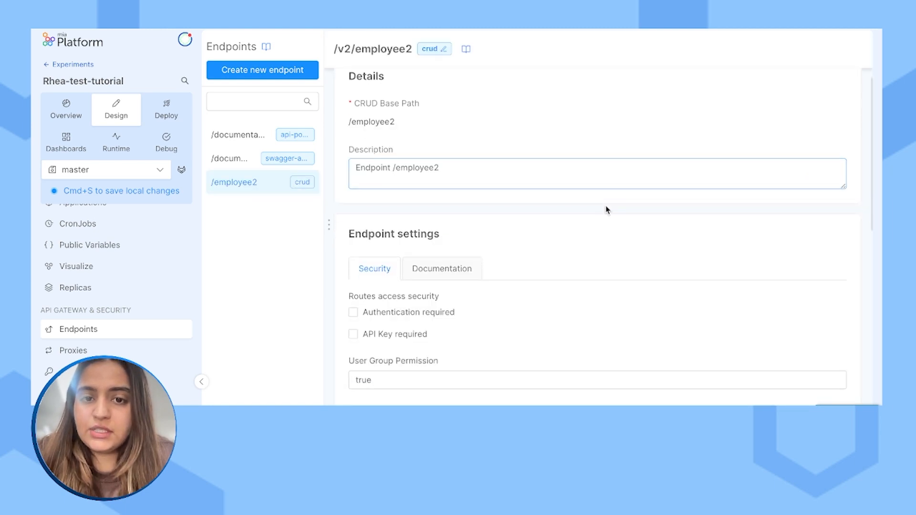
scroll(605, 209, "up", 5)
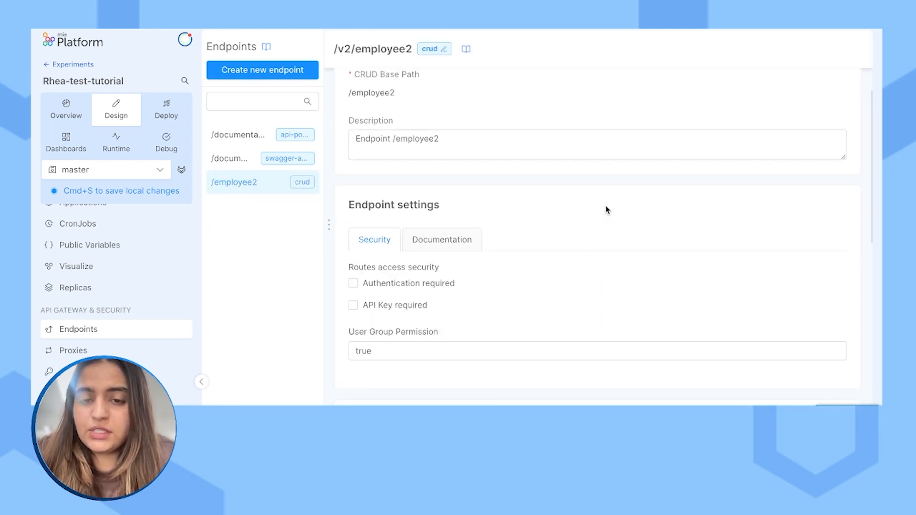
scroll(606, 209, "down", 1)
left_click(417, 194)
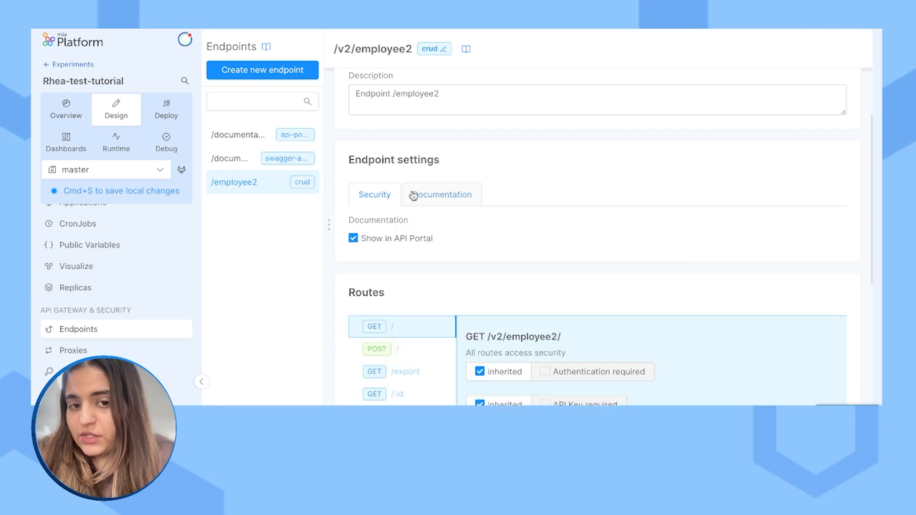
scroll(403, 279, "down", 1)
scroll(403, 278, "down", 5)
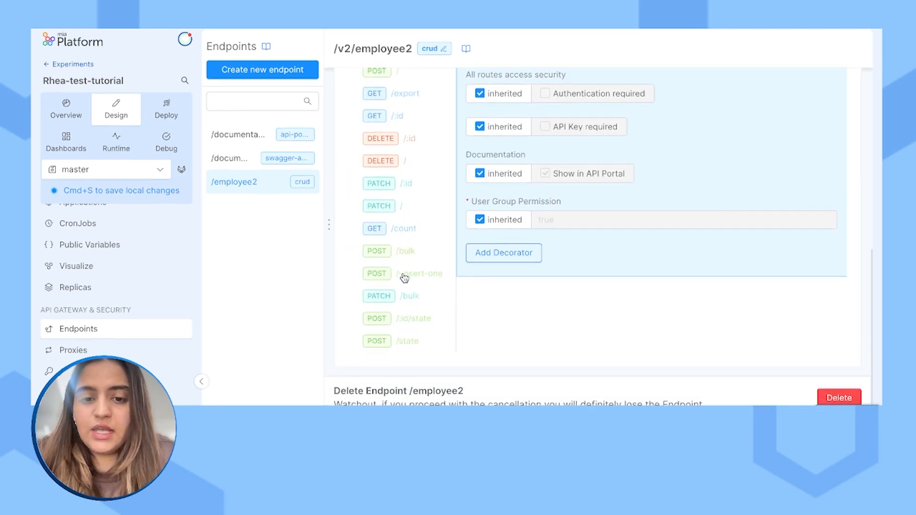
scroll(403, 278, "up", 8)
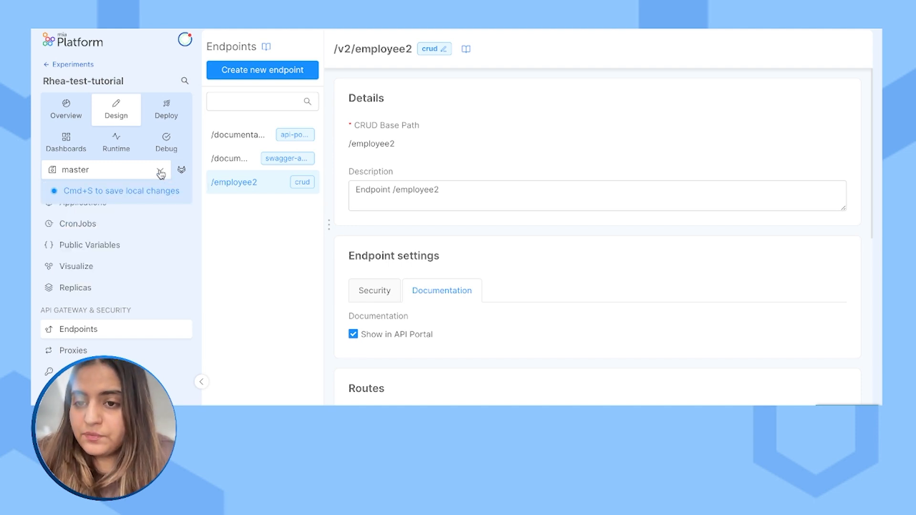
- Save the configuration on the master branch with the commit title "commit employee2"
mouse_move(161, 174)
left_click(109, 286)
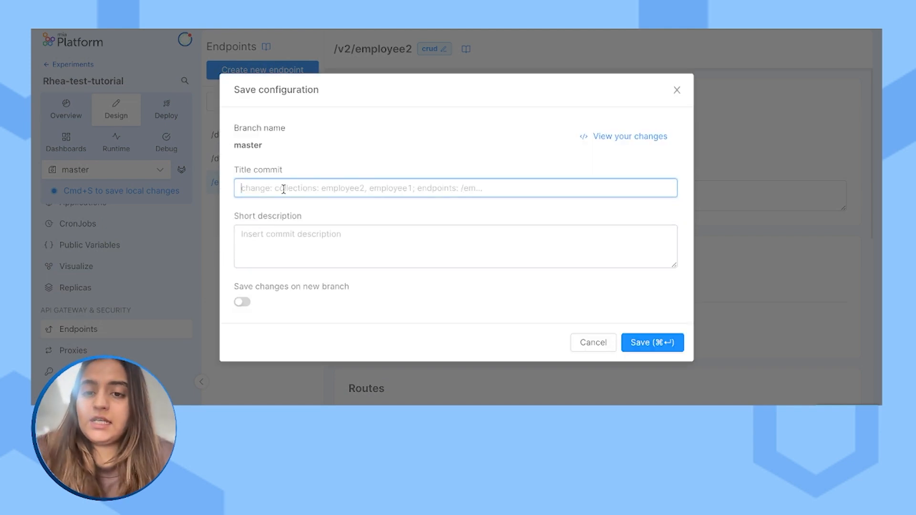
type("commit employee2")
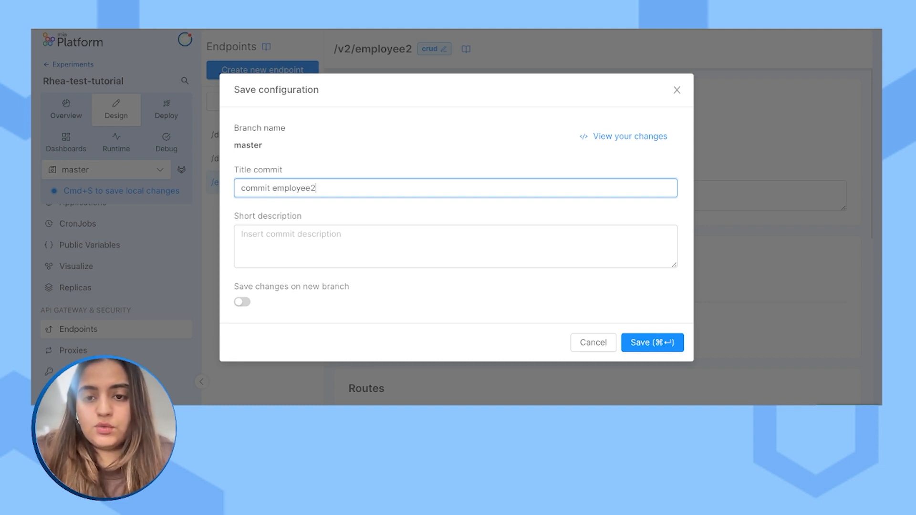
left_click(640, 343)
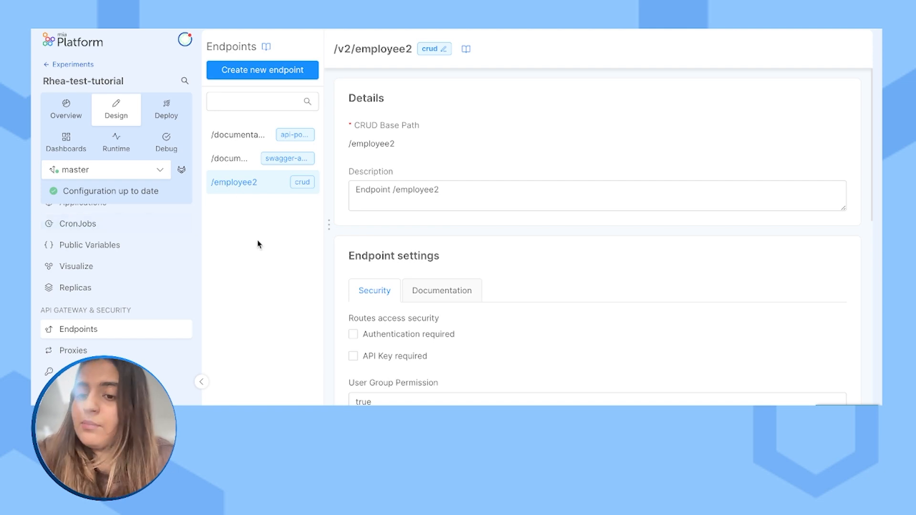
- Deploy the master branch to the Development environment with Smart deploy and dismiss the deploy dialog
left_click(167, 119)
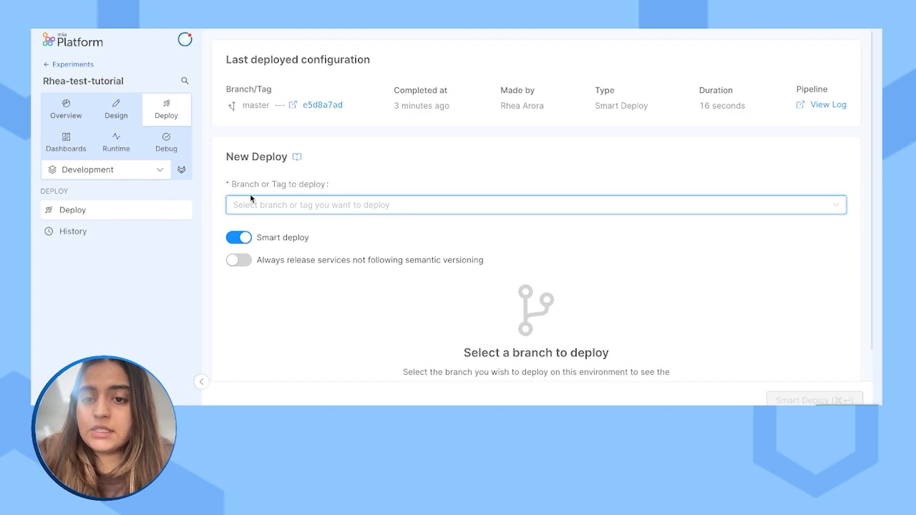
left_click(276, 200)
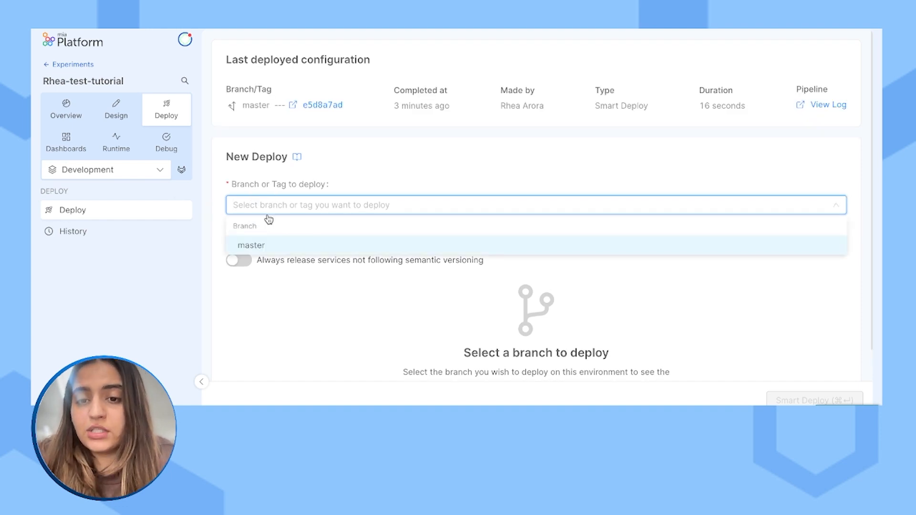
left_click(263, 243)
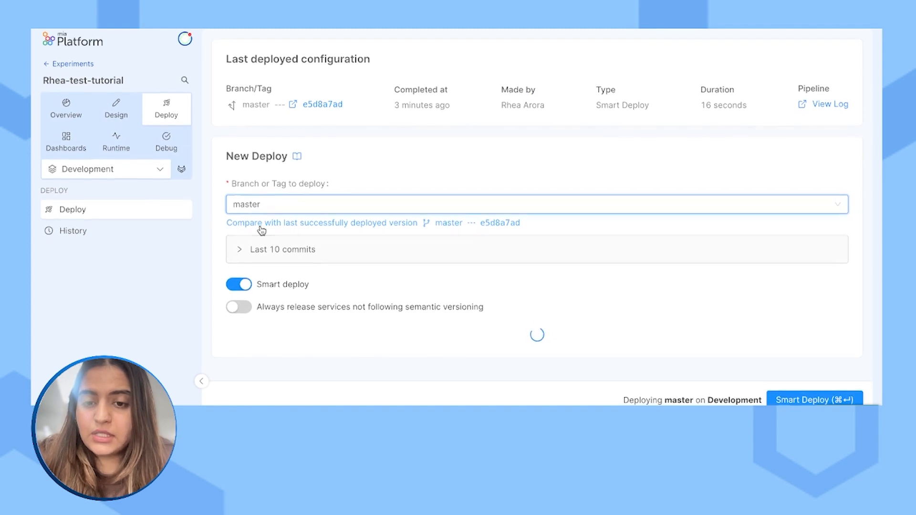
scroll(325, 221, "down", 2)
scroll(324, 221, "down", 1)
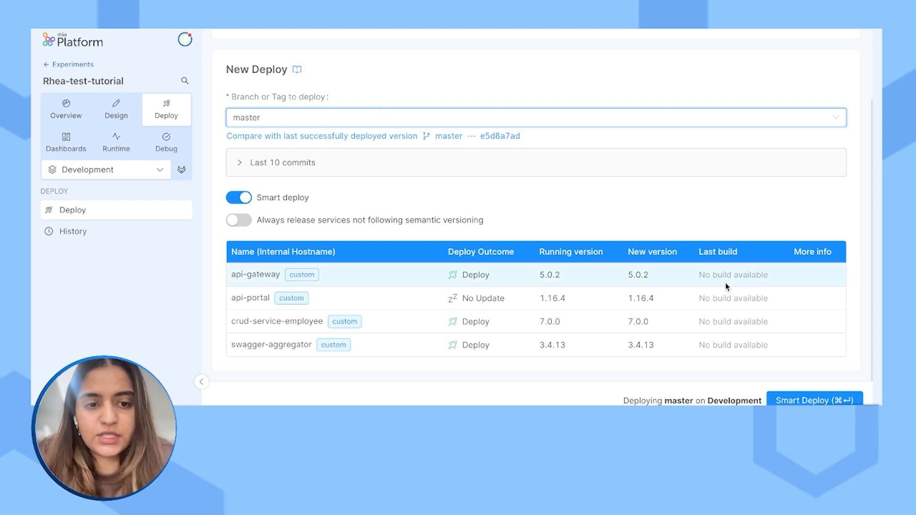
left_click(790, 401)
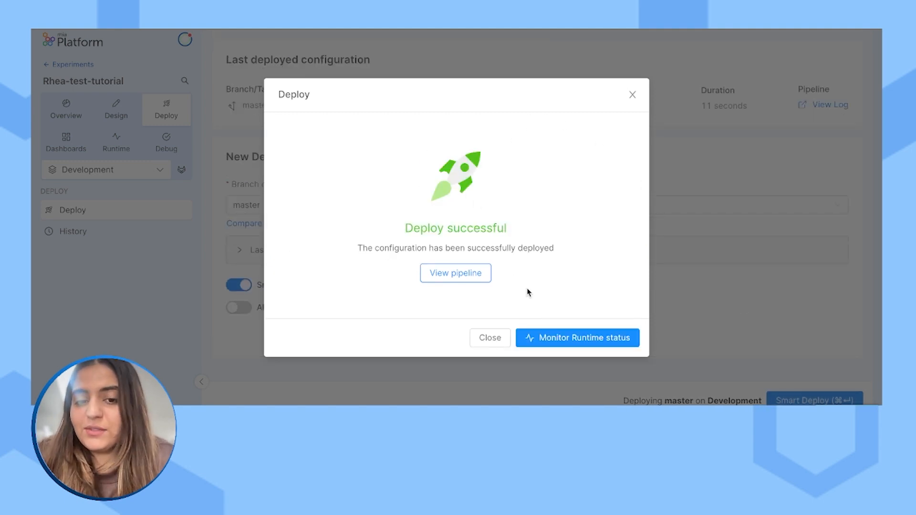
left_click(632, 95)
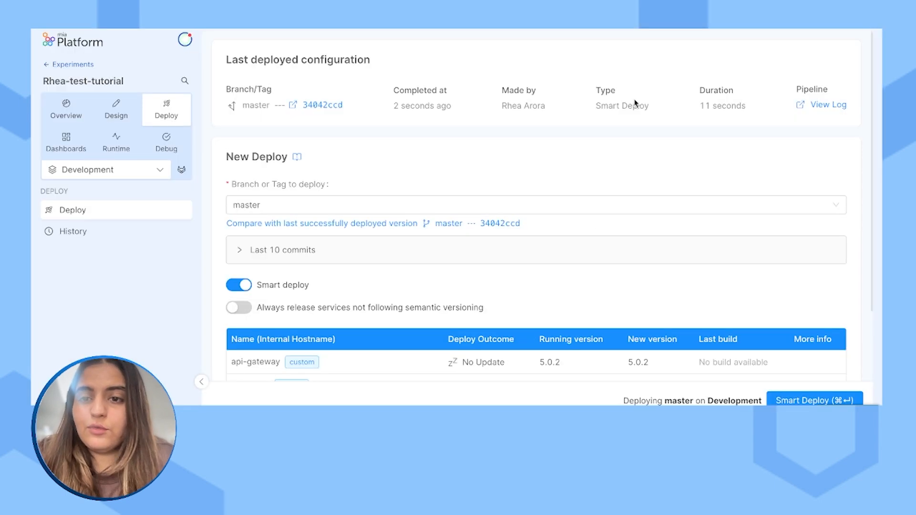
- Check the status of the Development pods and open the Development environment's API documentation
left_click(105, 138)
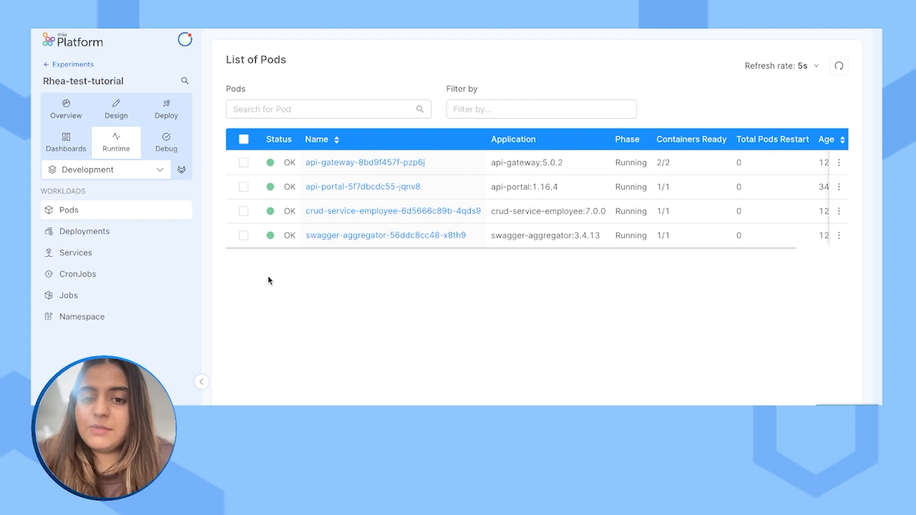
left_click(65, 116)
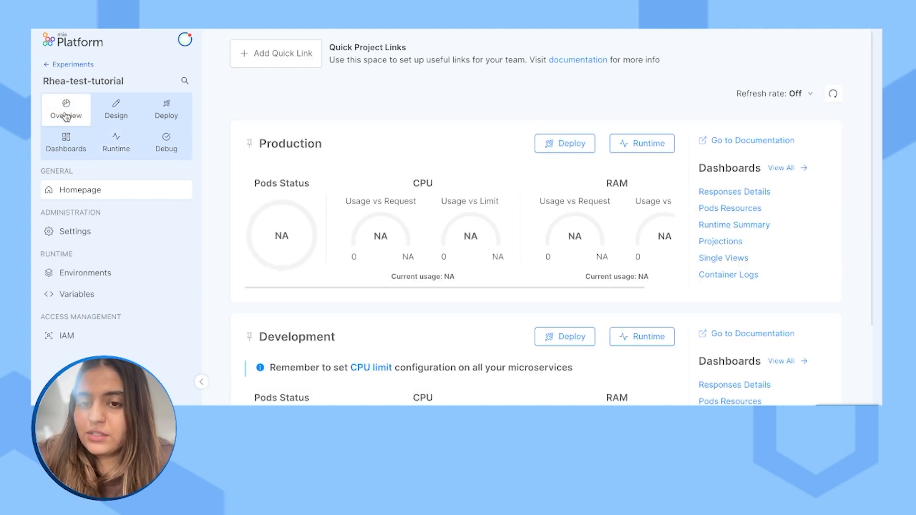
left_click(82, 275)
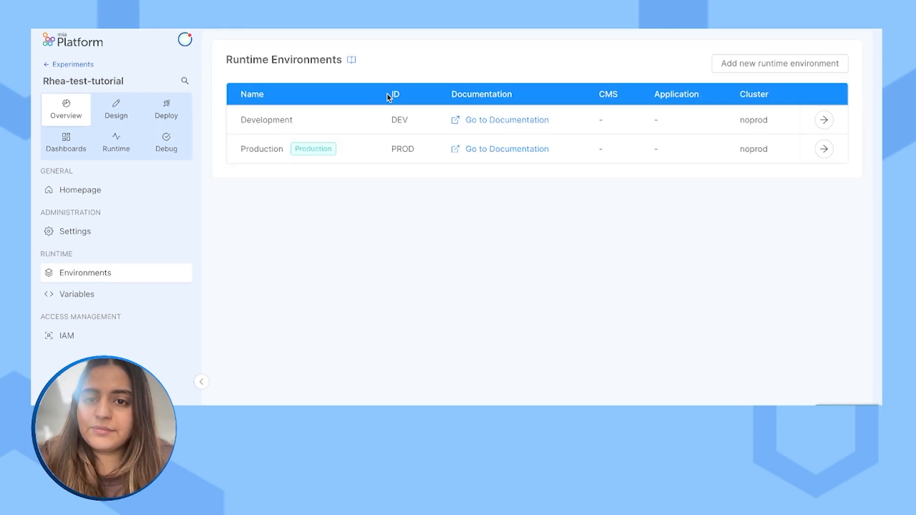
left_click(482, 119)
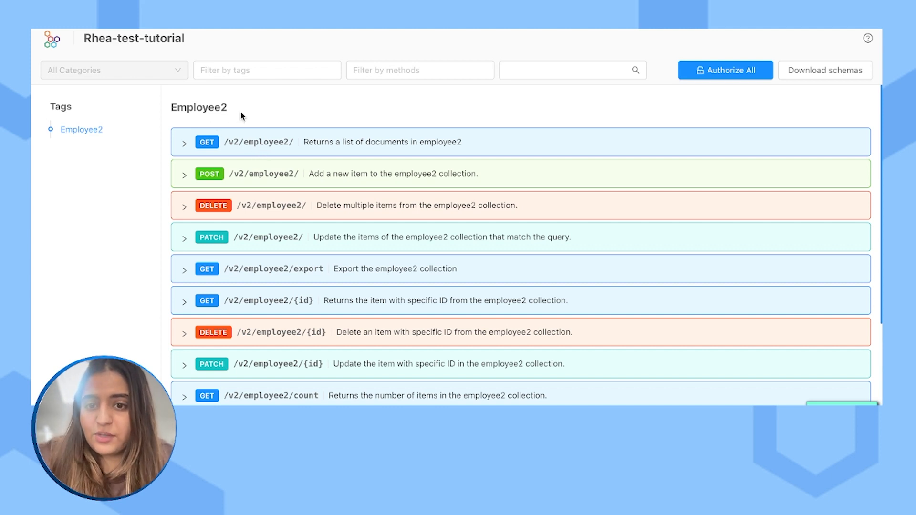
- Fill in the POST /v2/employee2/ body parameters with the employee's name, surname and e-mail address
left_click(251, 177)
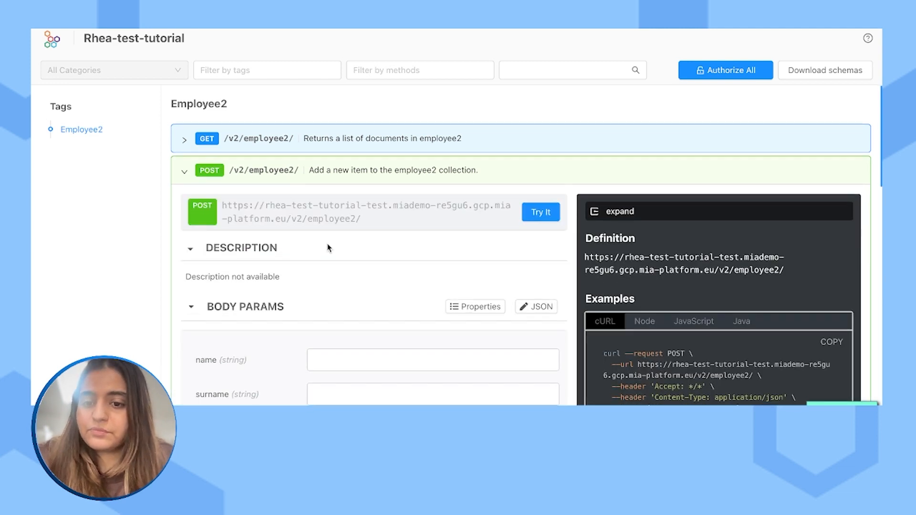
scroll(328, 246, "down", 4)
scroll(327, 244, "up", 1)
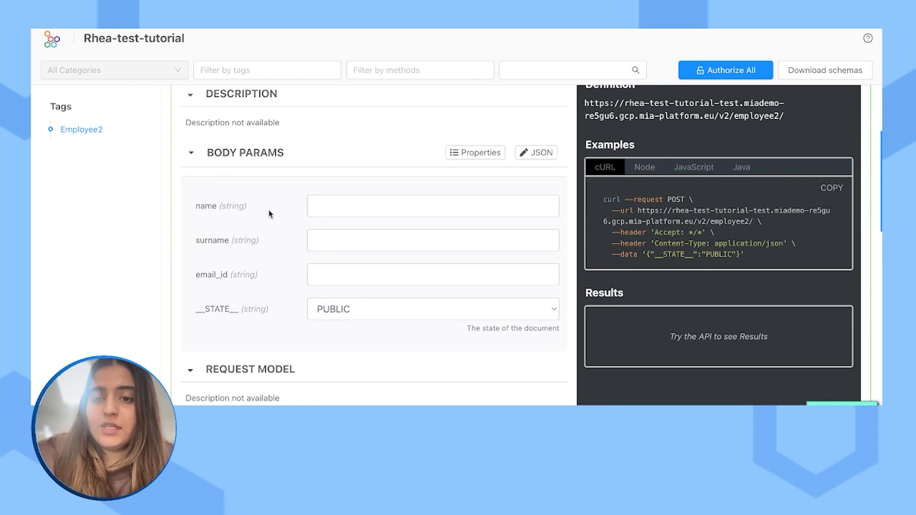
left_click(337, 207)
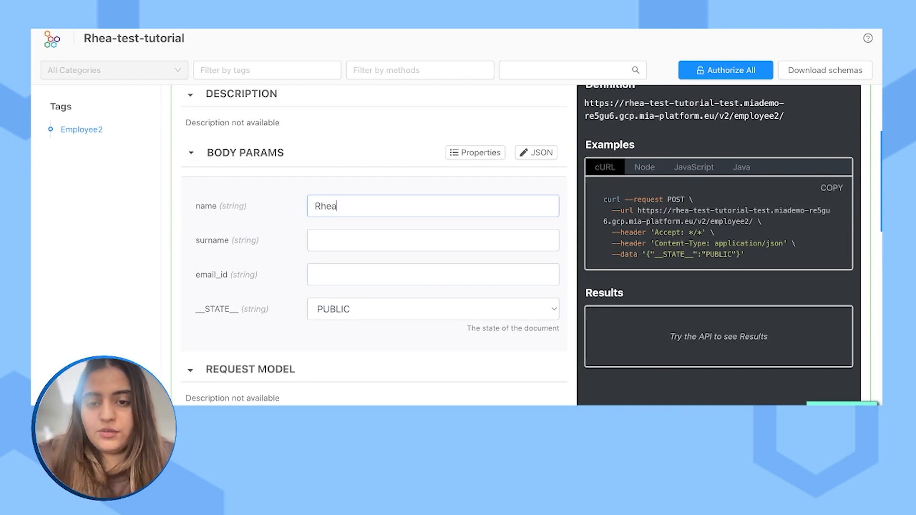
left_click(325, 240)
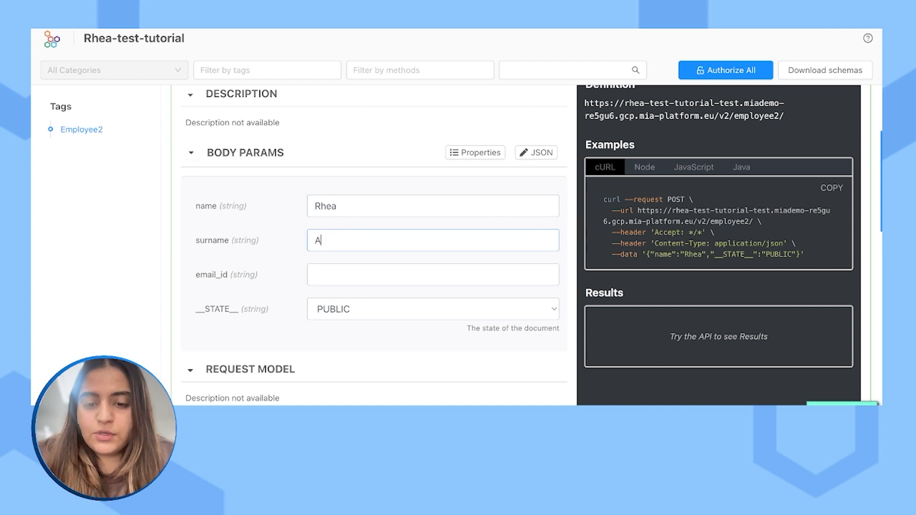
left_click(315, 274)
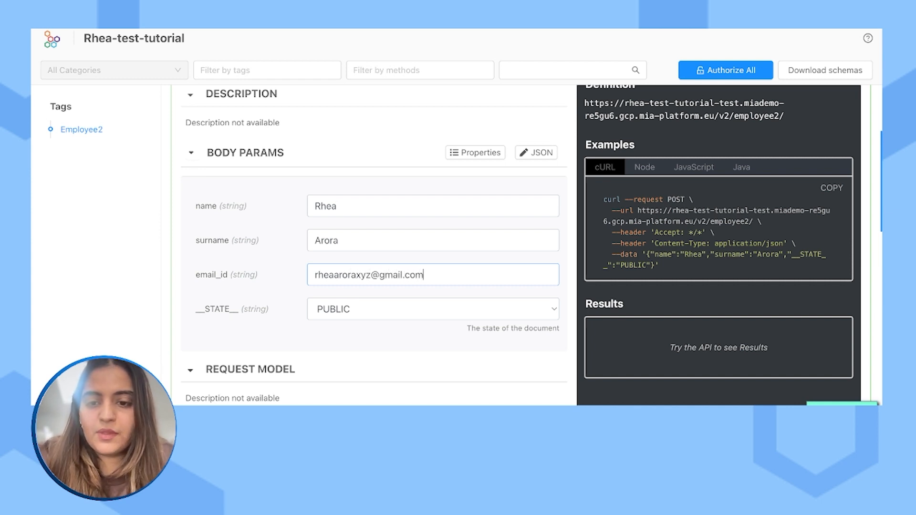
- Send the POST request to add the item to the employee2 collection and view its response
scroll(364, 250, "down", 10)
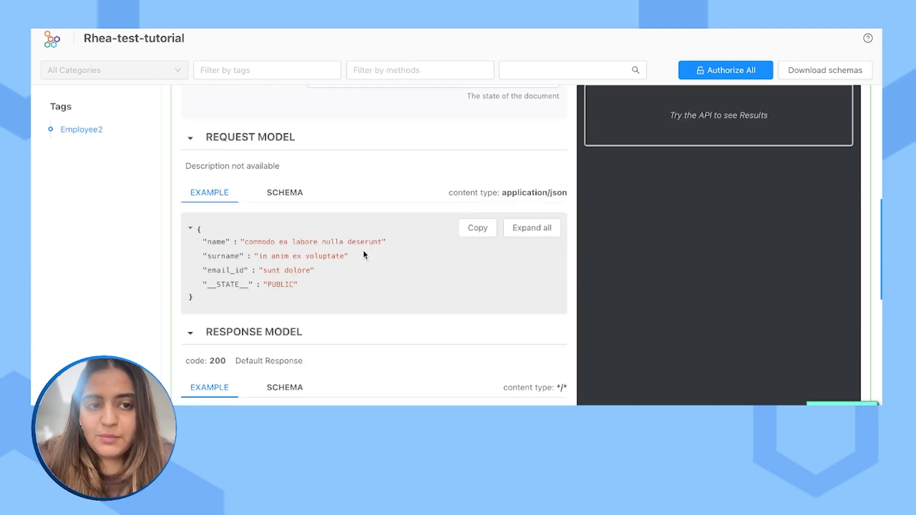
scroll(364, 255, "up", 10)
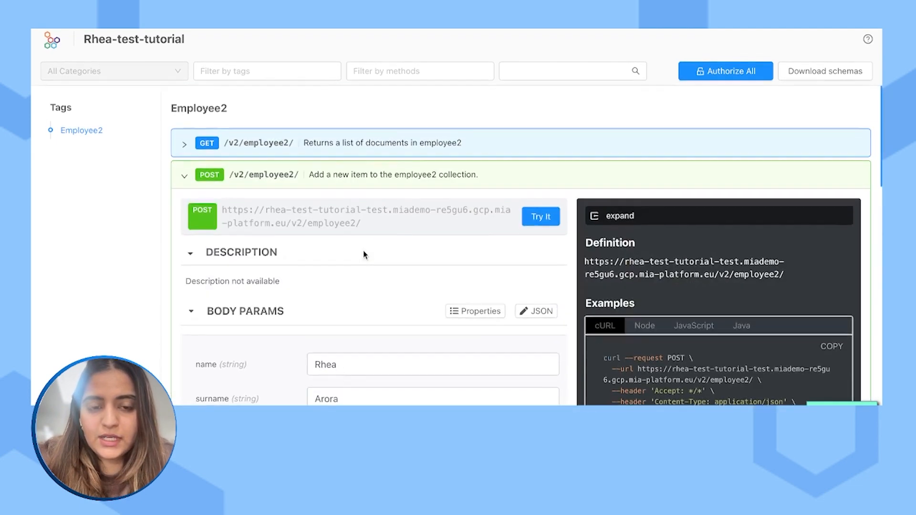
left_click(544, 217)
scroll(483, 329, "down", 4)
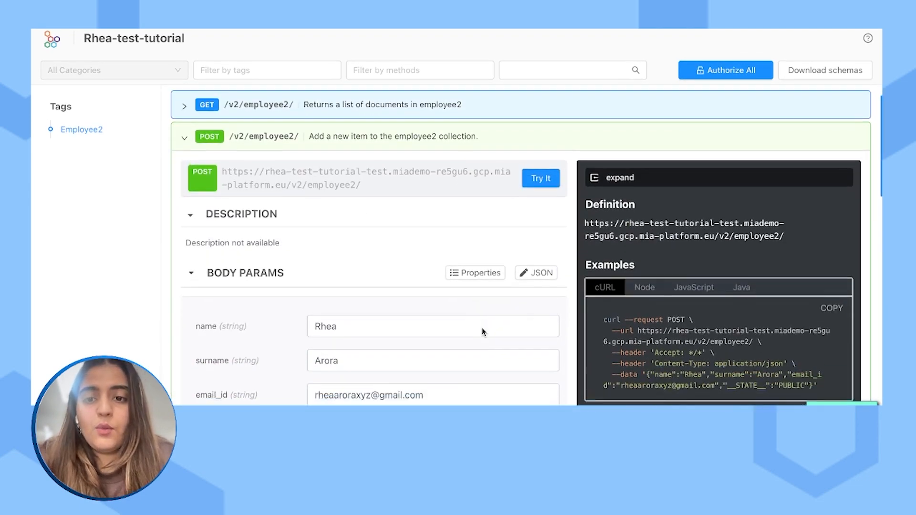
scroll(482, 330, "down", 2)
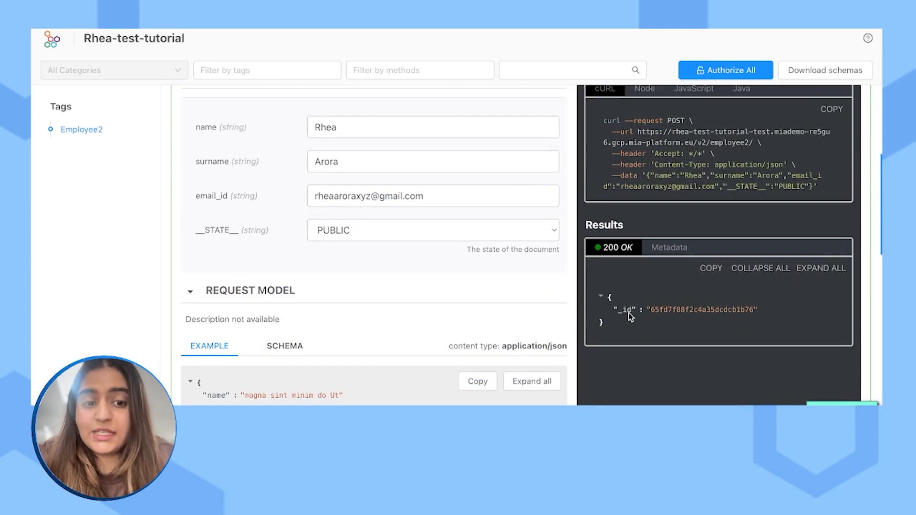
- Copy the _id returned by the POST request into the _id query parameter of GET /v2/employee2/
double_click(653, 316)
key("ctrl+c")
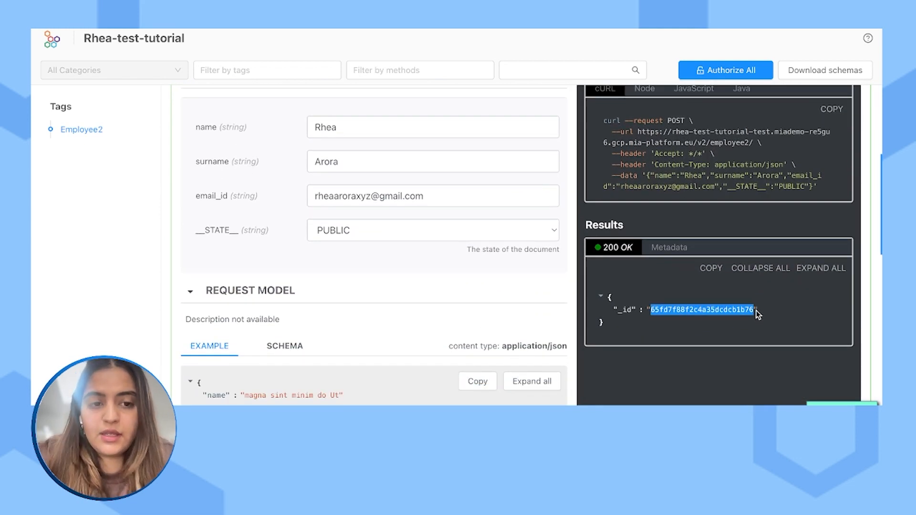
scroll(515, 290, "up", 5)
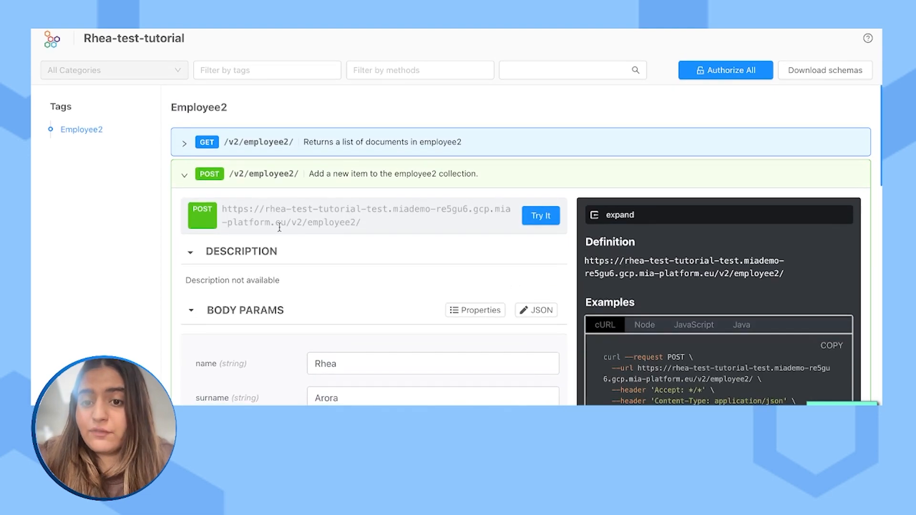
left_click(326, 150)
scroll(327, 244, "down", 4)
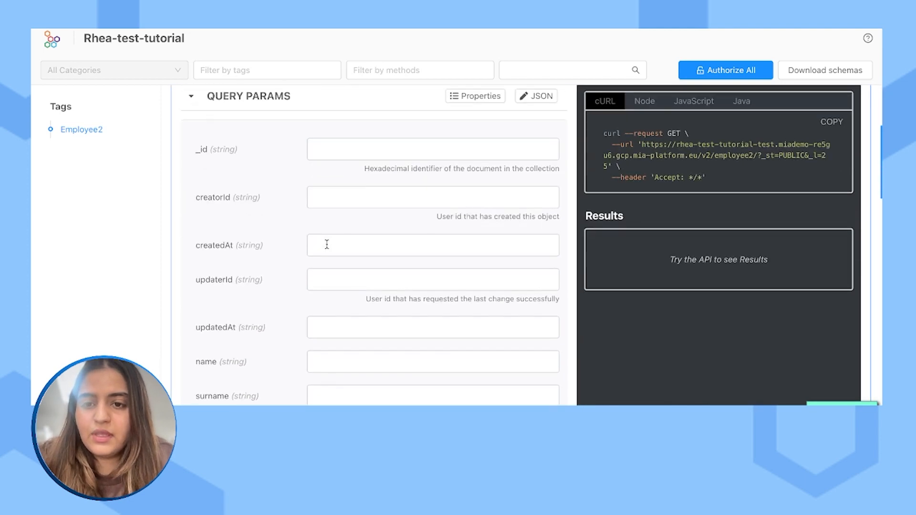
scroll(293, 157, "up", 4)
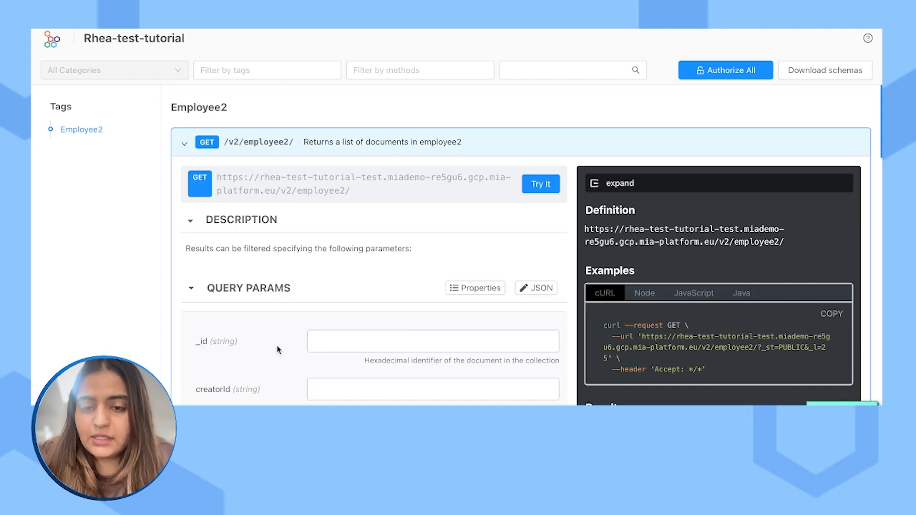
scroll(281, 347, "down", 1)
left_click(318, 315)
key("ctrl+v")
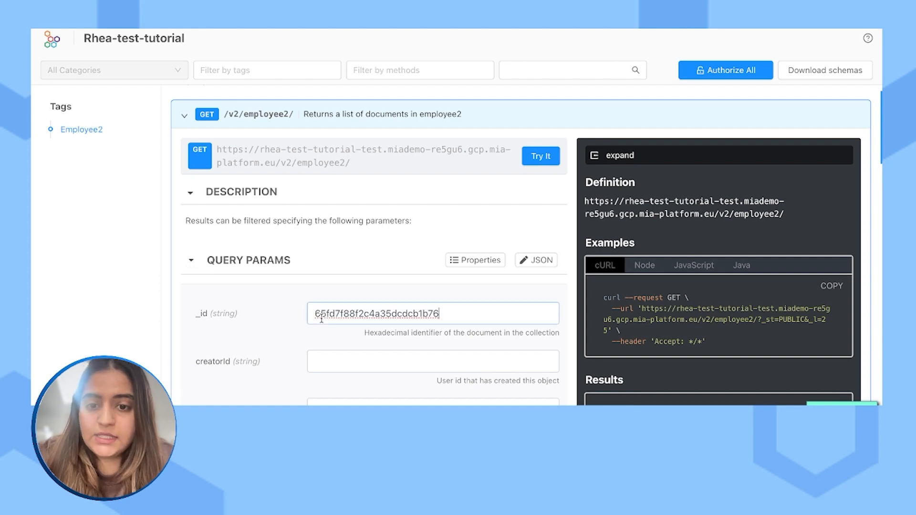
- Run the GET /v2/employee2/ request filtered by that _id and review the returned document
left_click(541, 156)
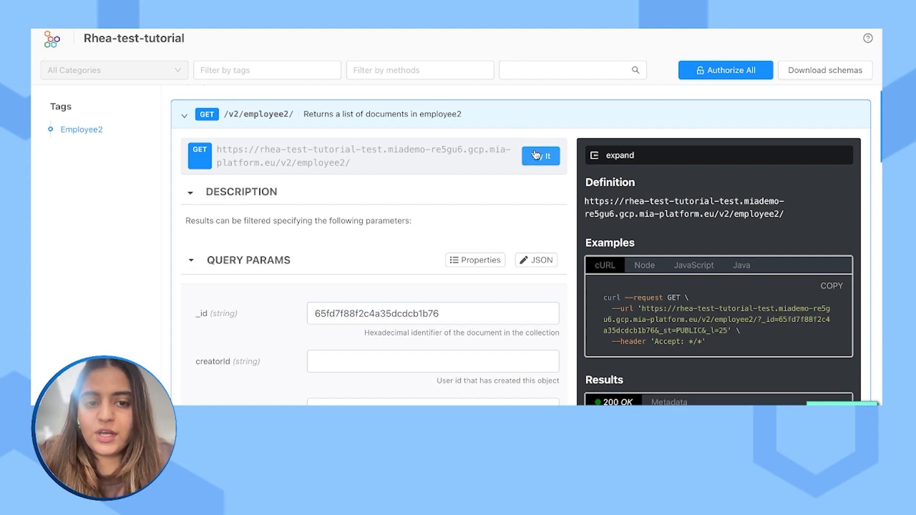
scroll(629, 250, "down", 5)
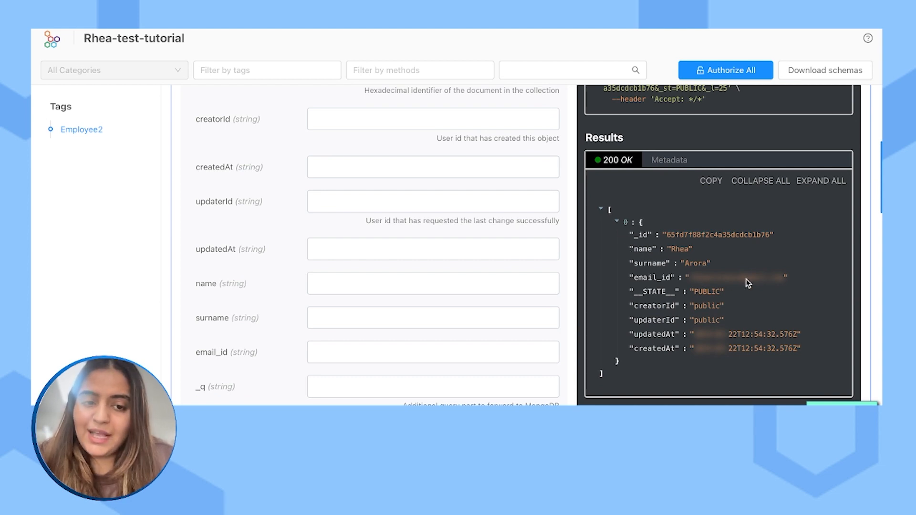
scroll(703, 363, "down", 1)
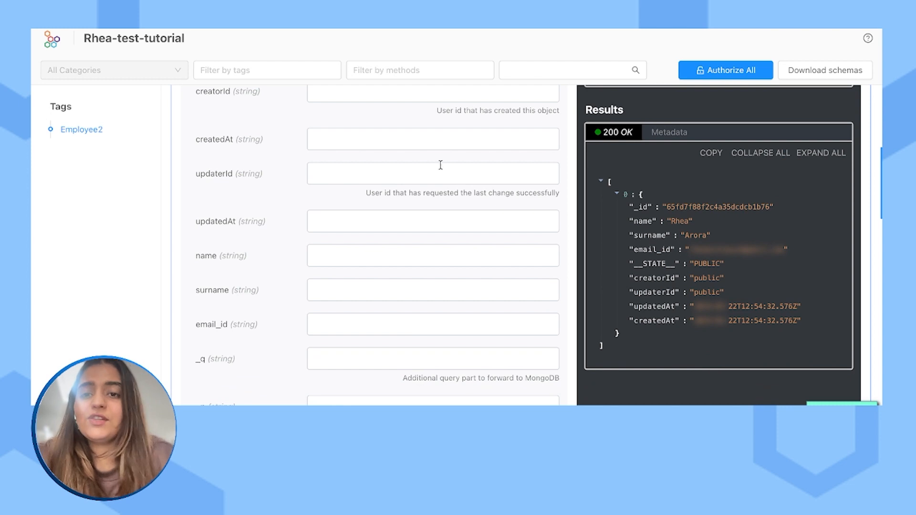